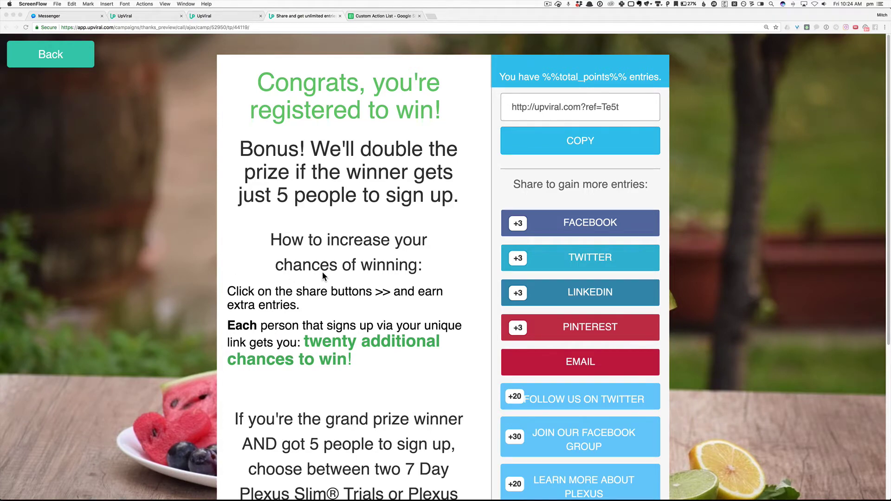
scroll(322, 272, "down", 5)
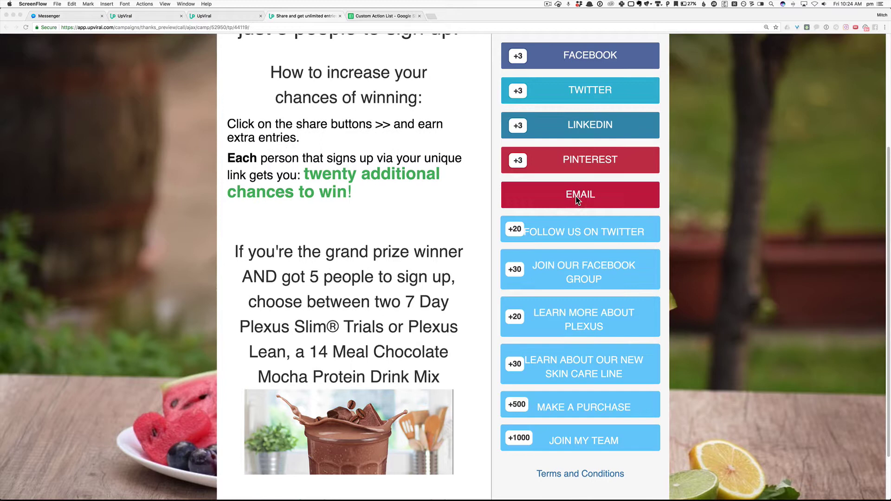
scroll(576, 200, "up", 2)
scroll(577, 200, "down", 1)
scroll(575, 200, "down", 3)
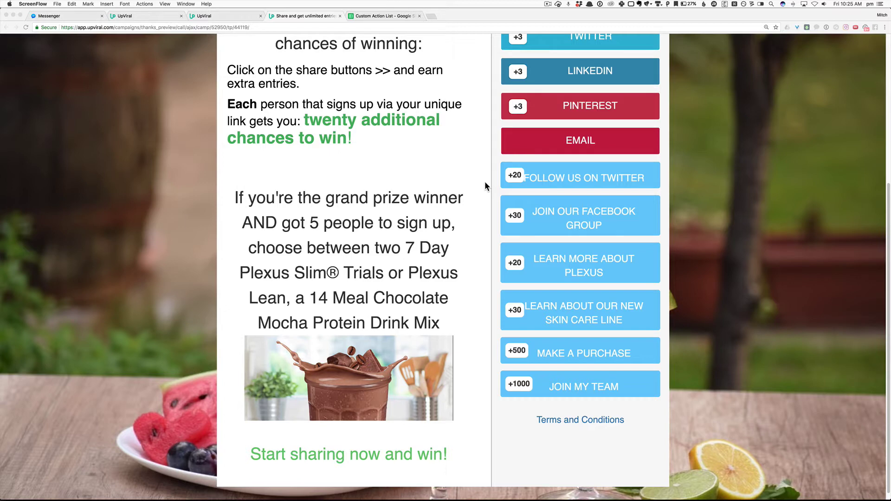
scroll(544, 139, "up", 1)
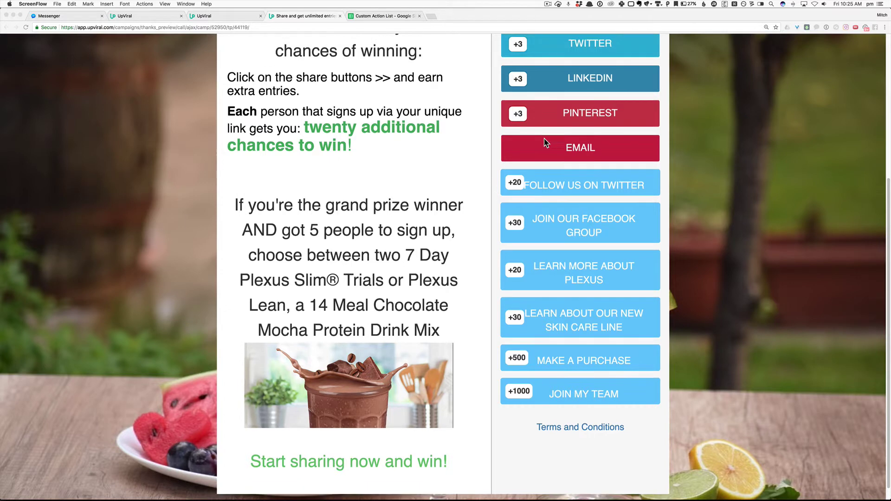
scroll(545, 143, "up", 2)
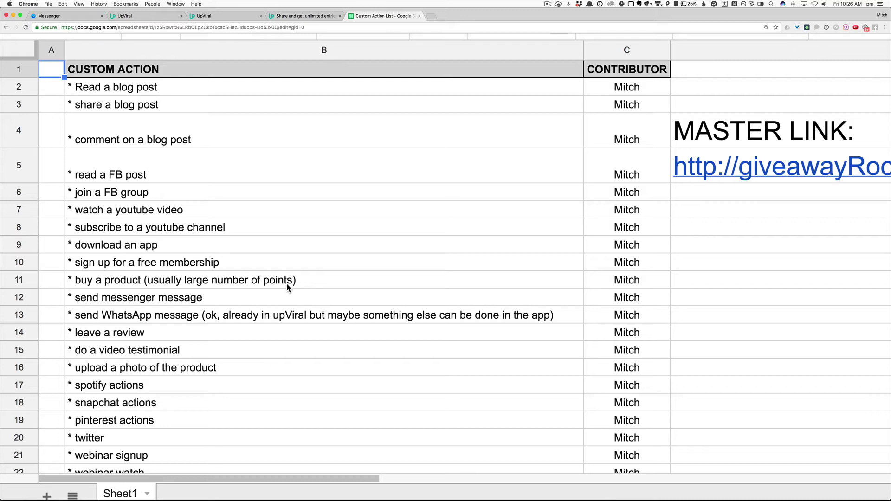
Point out the messenger-message and WhatsApp-message custom-action ideas in column B
left_click(259, 298)
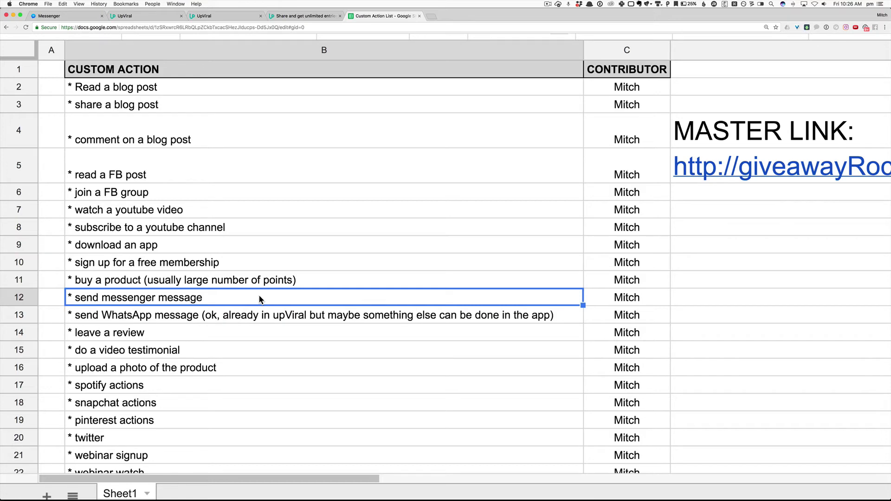
left_click(278, 317)
scroll(277, 319, "down", 3)
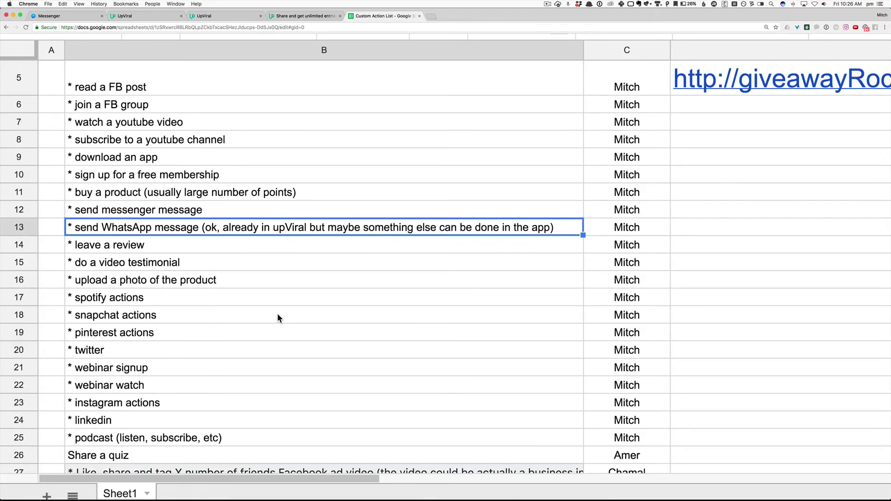
scroll(276, 317, "down", 2)
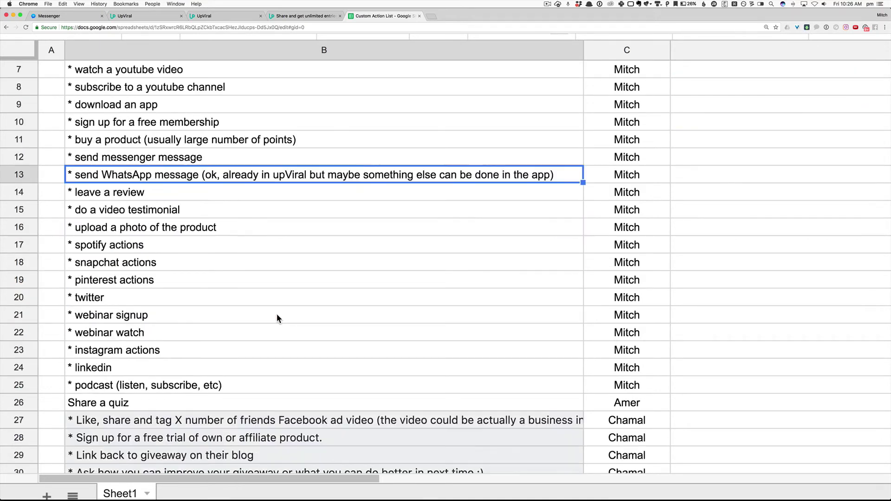
scroll(276, 318, "down", 2)
scroll(277, 318, "down", 1)
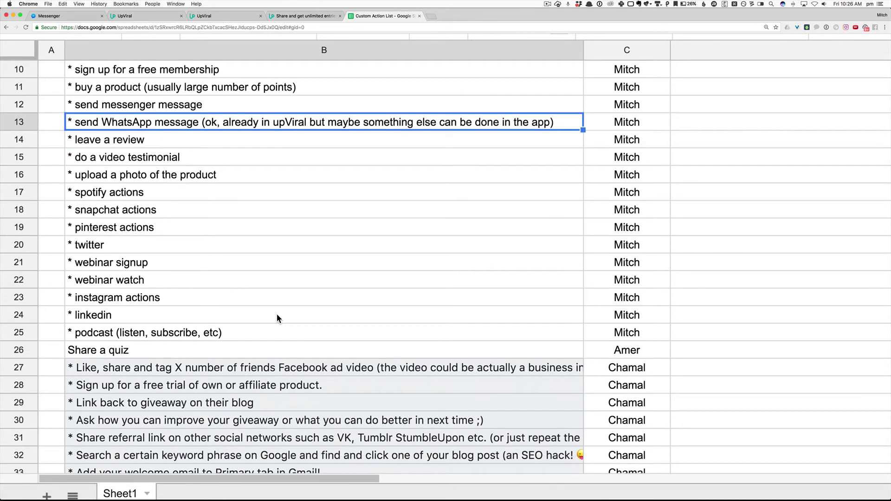